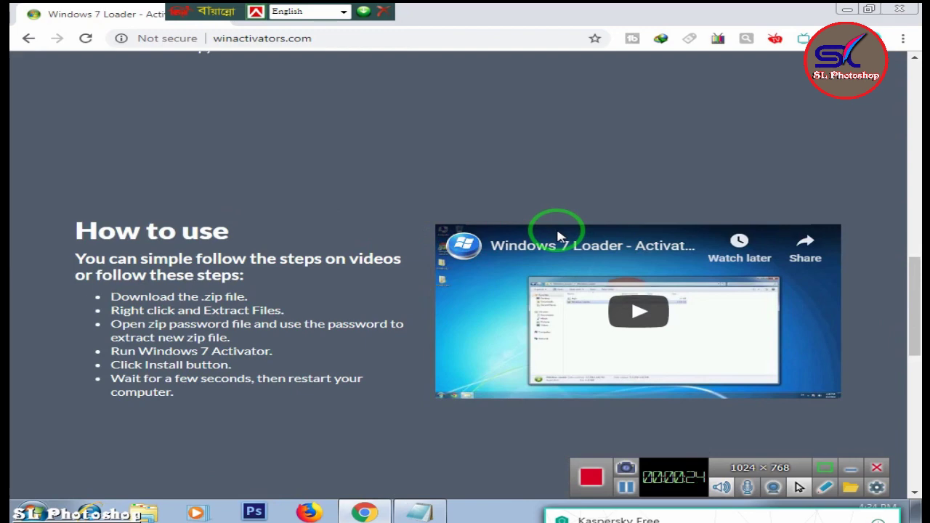
# - Download Windows_7_Loader.zip from the Windows 7 Loader page into the Compressed downloads folder
pyautogui.scroll(-8, 560, 239)
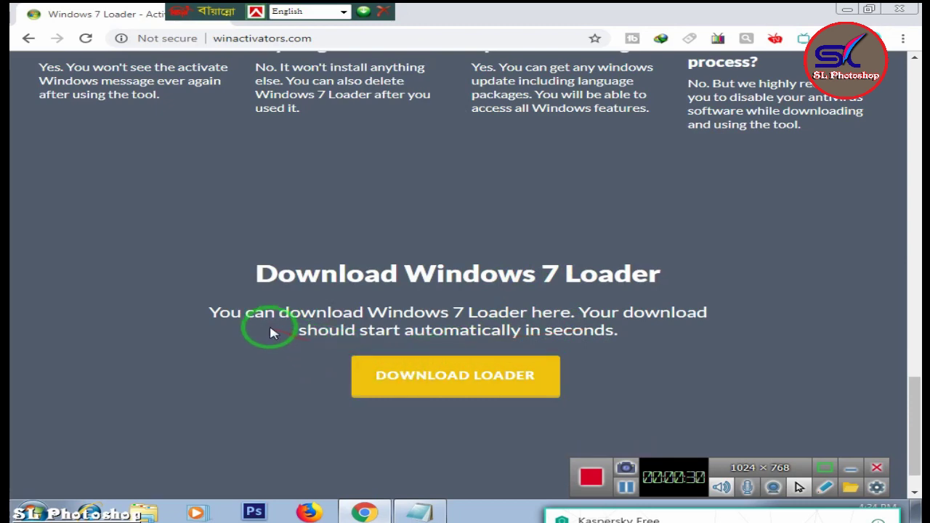
pyautogui.scroll(20, 543, 252)
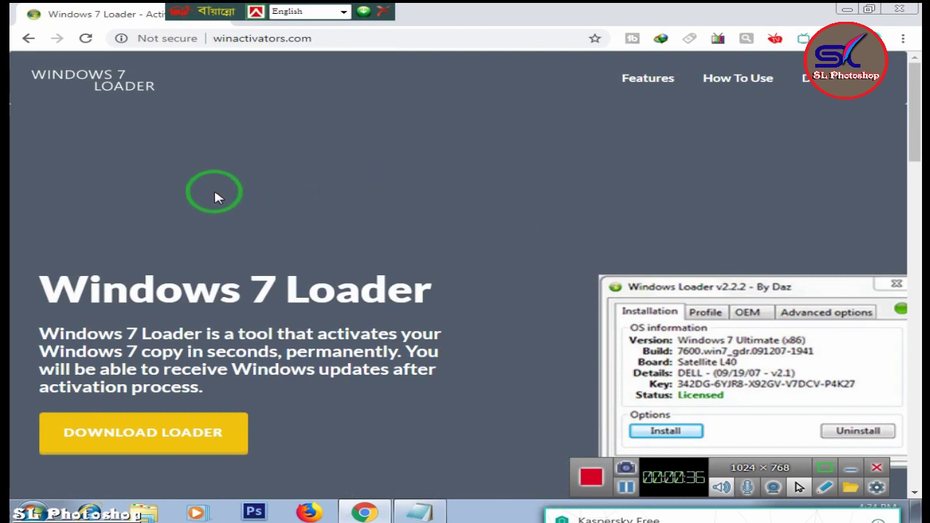
pyautogui.scroll(-2, 217, 192)
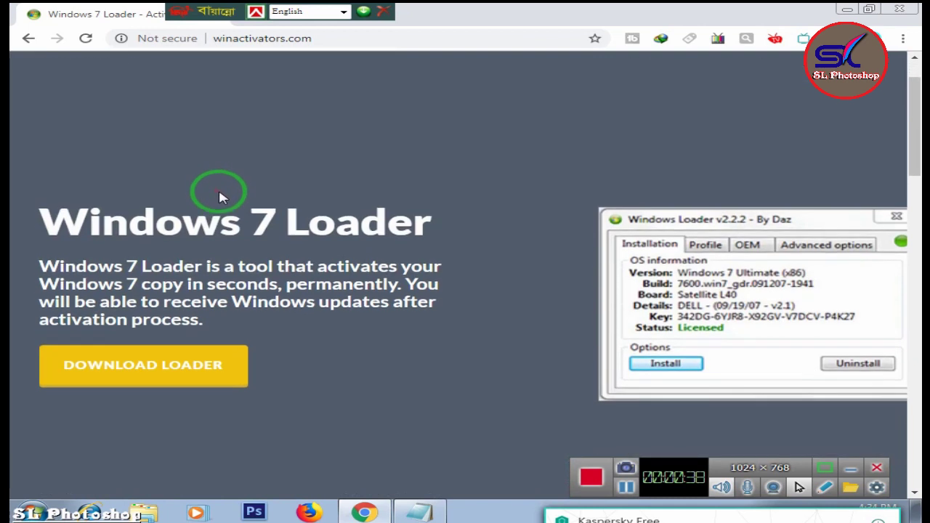
pyautogui.click(169, 300)
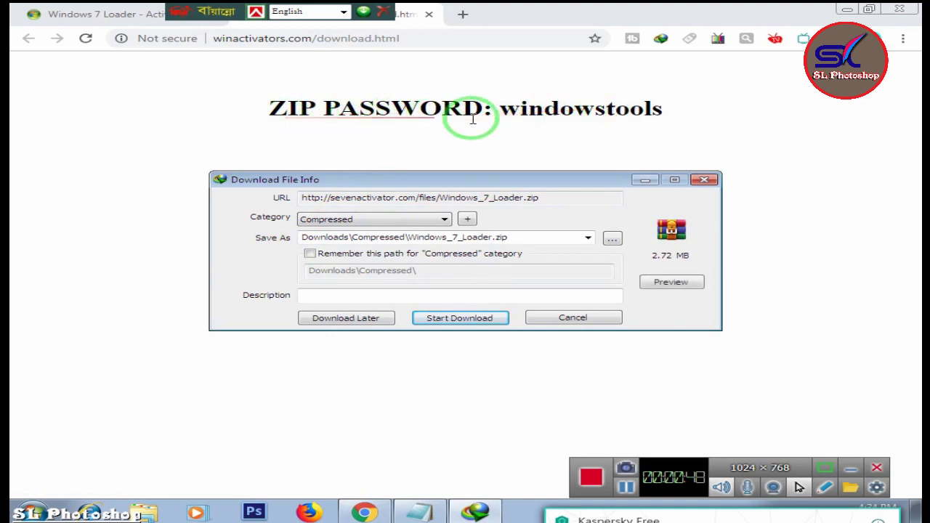
pyautogui.moveTo(261, 115); pyautogui.dragTo(670, 112)
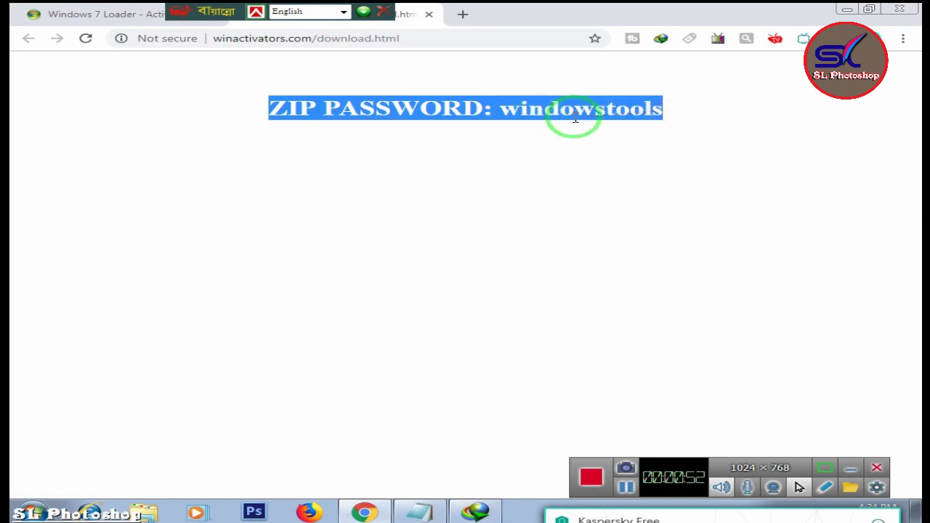
pyautogui.click(476, 512)
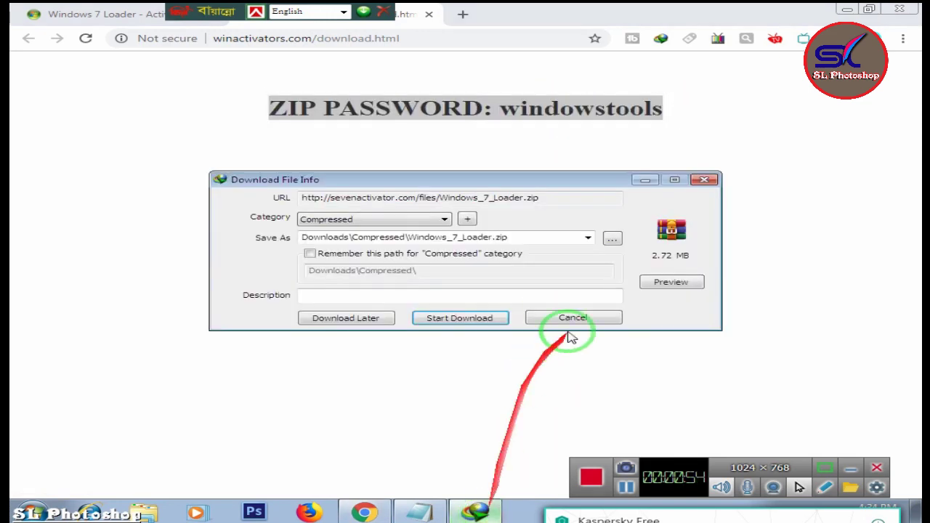
pyautogui.click(461, 317)
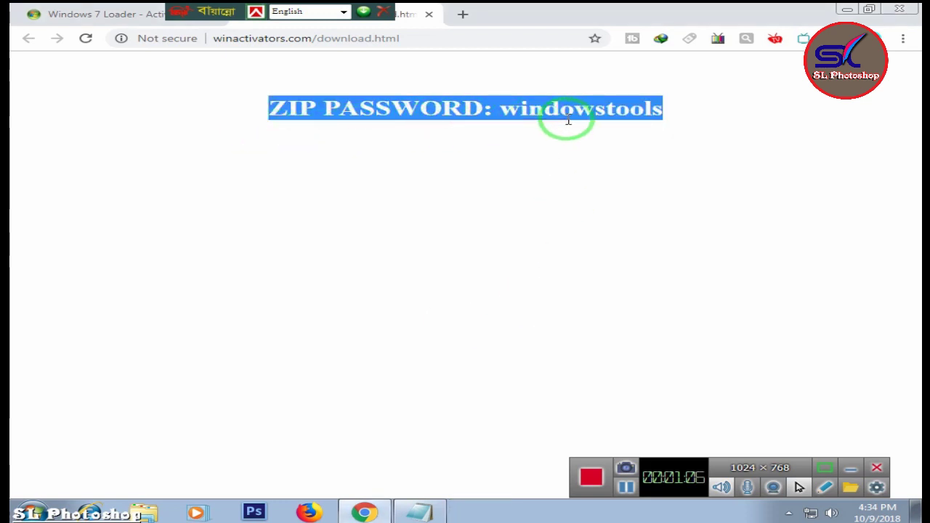
# - Copy only the ZIP password text from the download page's heading
pyautogui.click(502, 106)
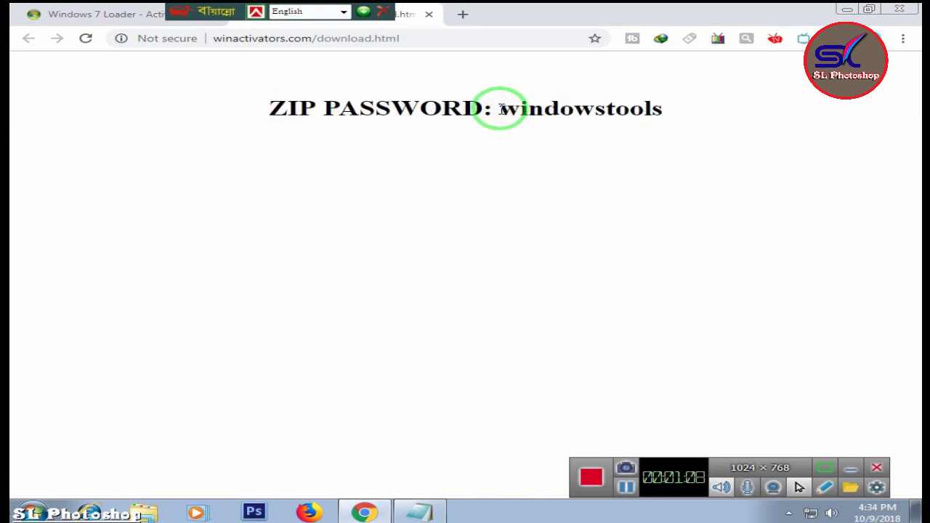
pyautogui.moveTo(501, 107); pyautogui.dragTo(668, 106)
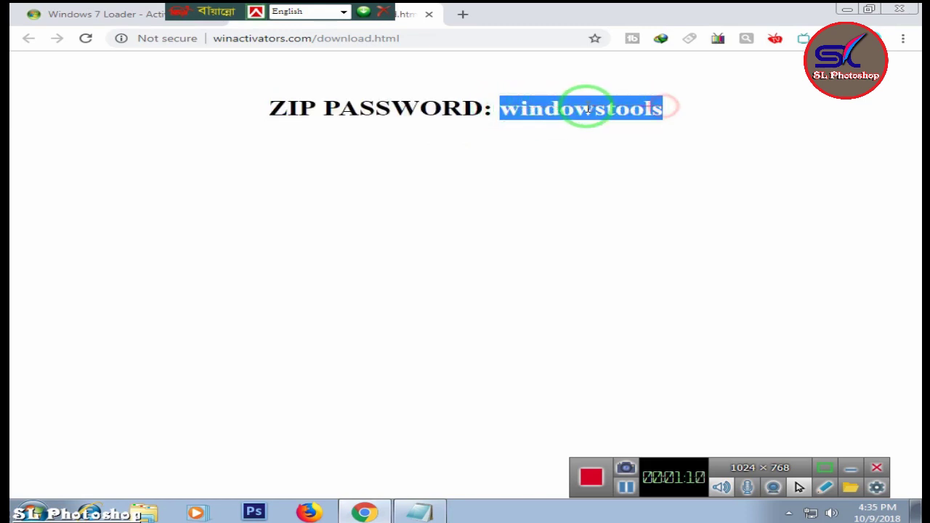
pyautogui.rightClick(588, 109)
pyautogui.click(623, 119)
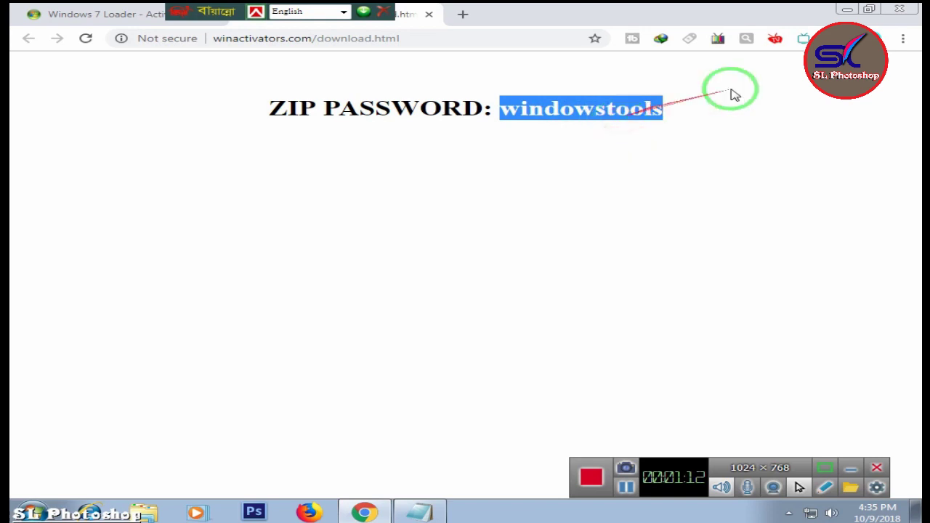
# - Switch from the browser to Windows Explorer and open the Downloads folder
pyautogui.click(847, 10)
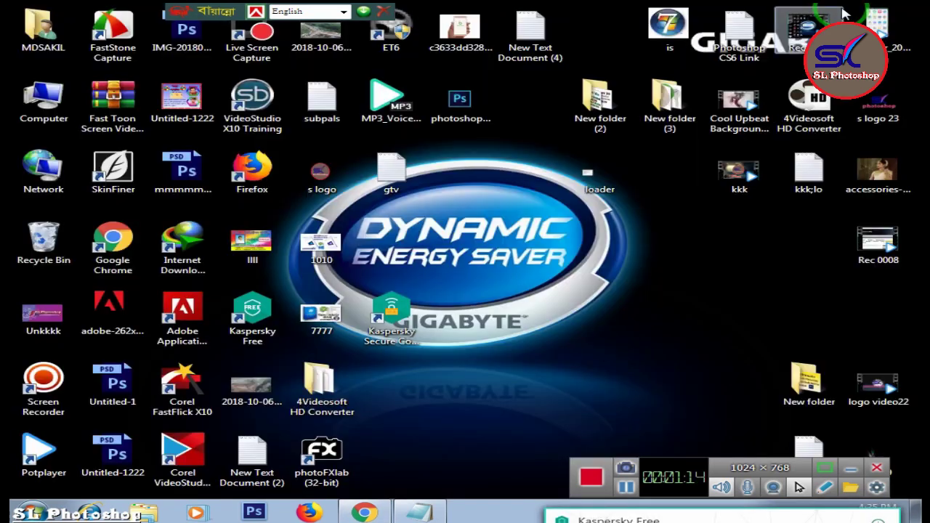
pyautogui.doubleClick(33, 98)
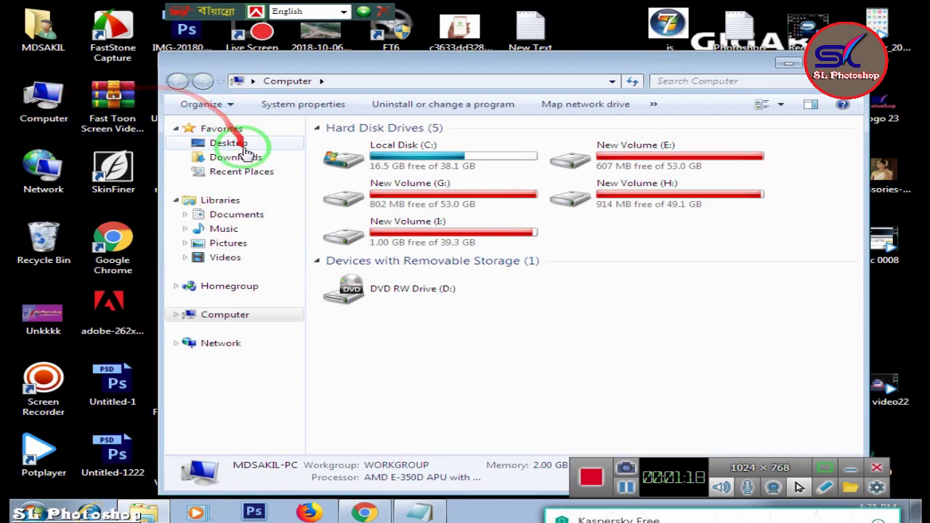
pyautogui.click(236, 159)
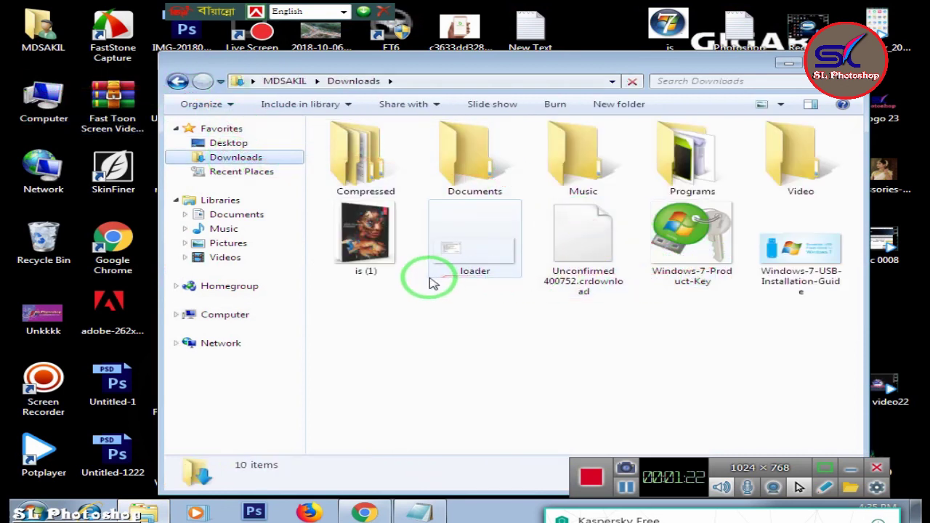
pyautogui.doubleClick(718, 170)
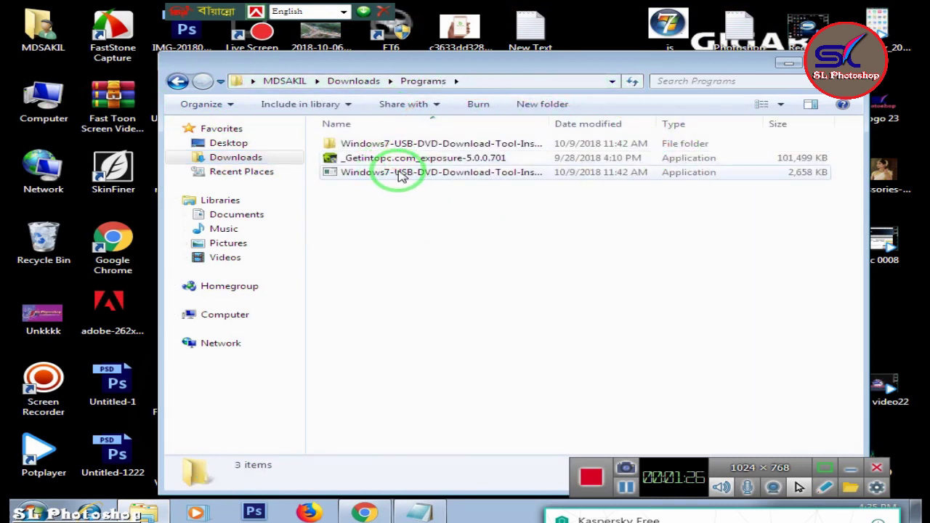
pyautogui.click(408, 176)
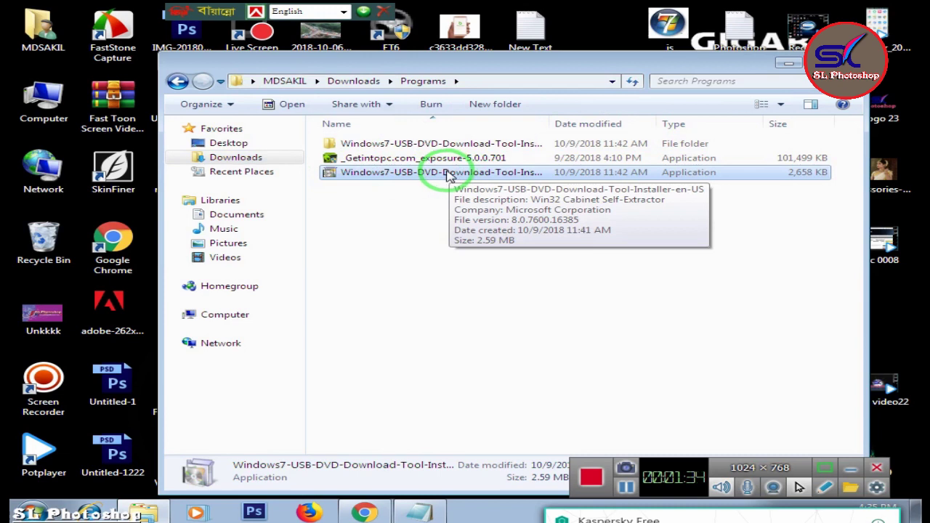
pyautogui.click(447, 175)
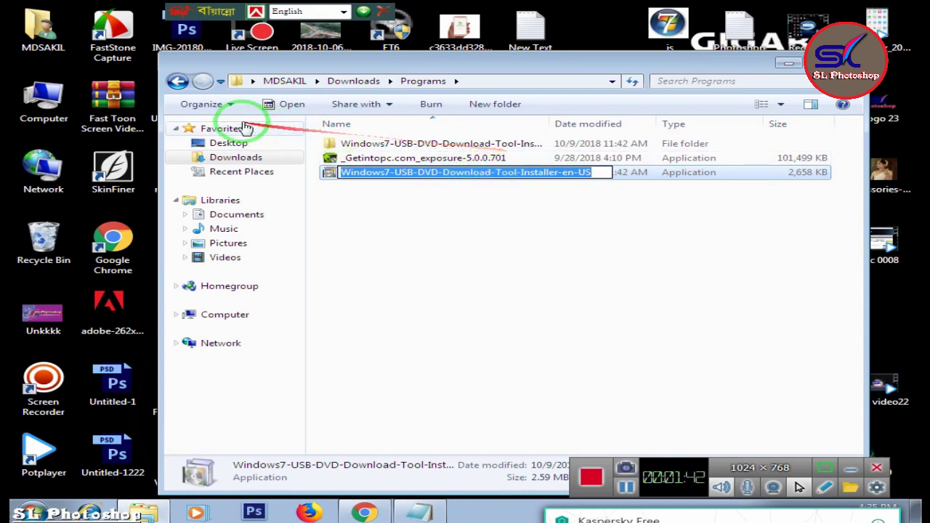
pyautogui.click(179, 82)
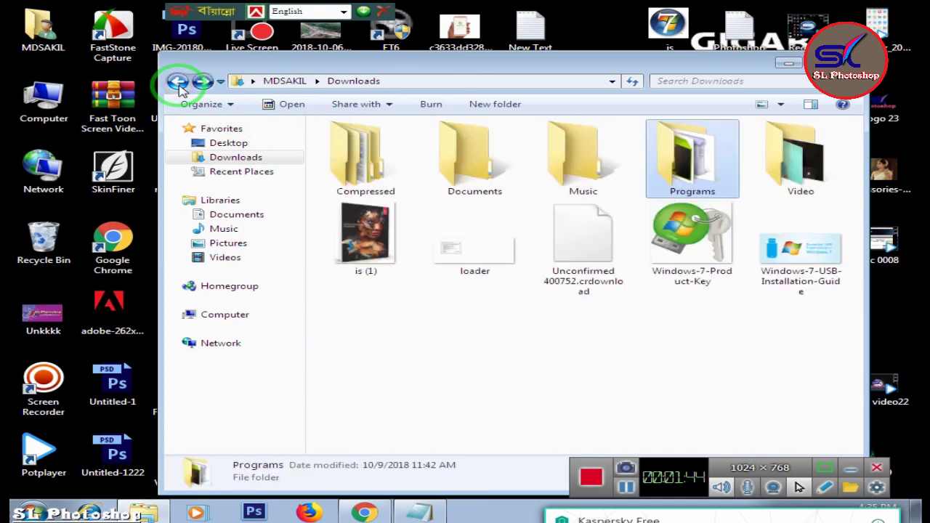
# - Extract the Windows_7_Loader archive in the Compressed folder to a Windows_7_Loader subfolder, using the default extraction options
pyautogui.rightClick(362, 171)
pyautogui.doubleClick(361, 172)
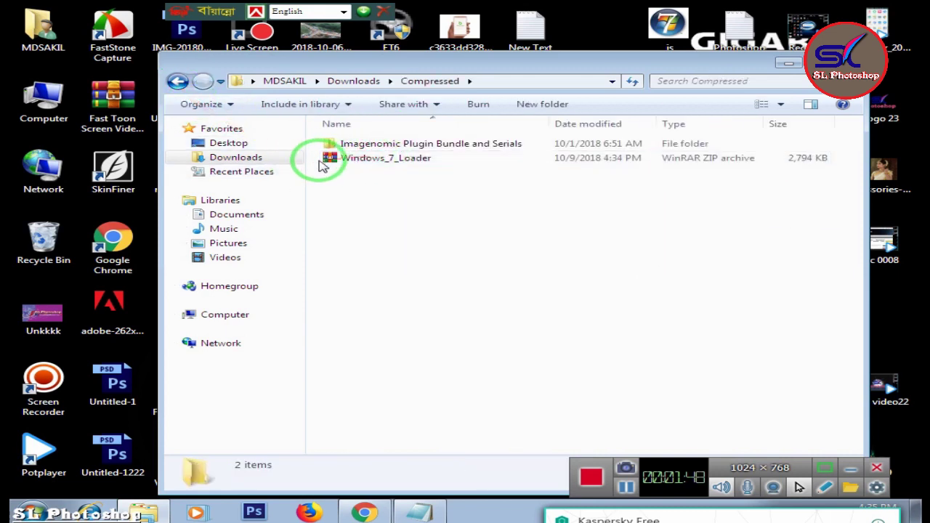
pyautogui.moveTo(339, 156)
pyautogui.mouseDown()
pyautogui.moveTo(452, 171)
pyautogui.moveTo(395, 170)
pyautogui.mouseUp()
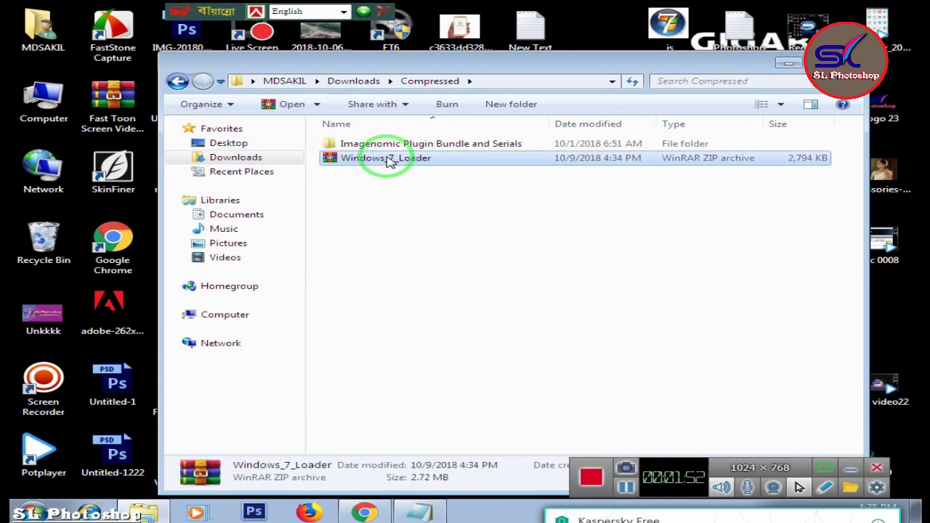
pyautogui.rightClick(386, 157)
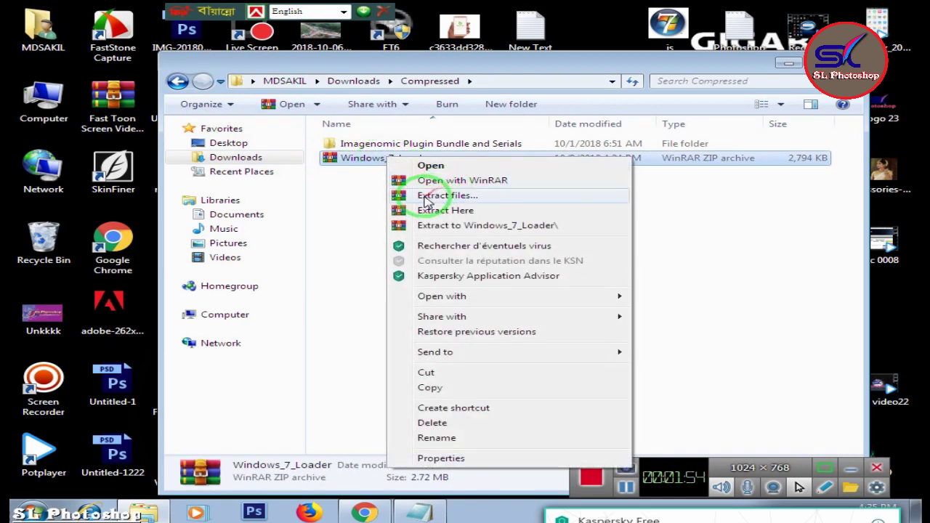
pyautogui.click(429, 196)
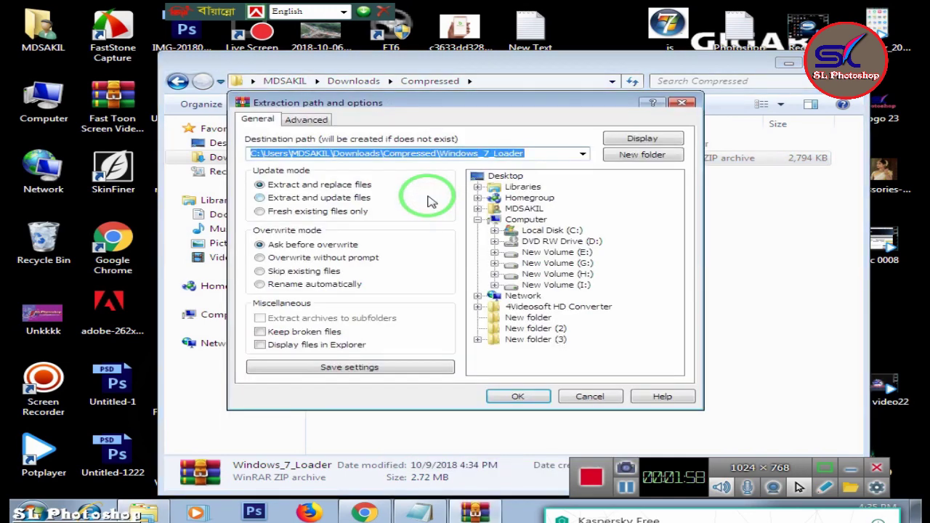
pyautogui.click(364, 513)
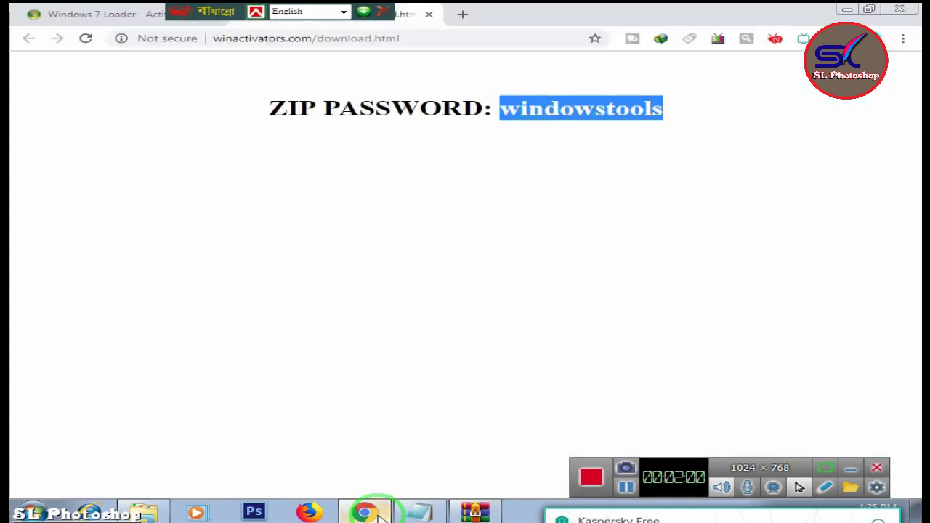
pyautogui.click(847, 10)
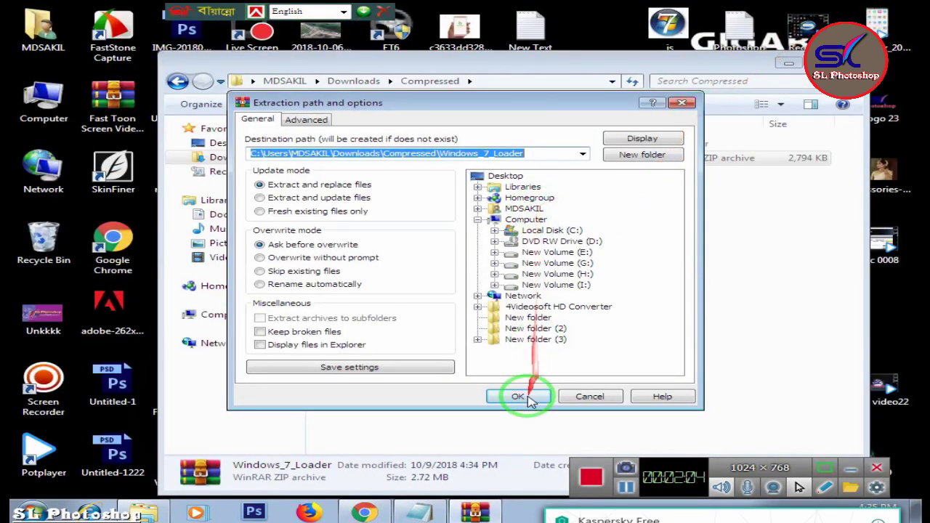
pyautogui.click(524, 398)
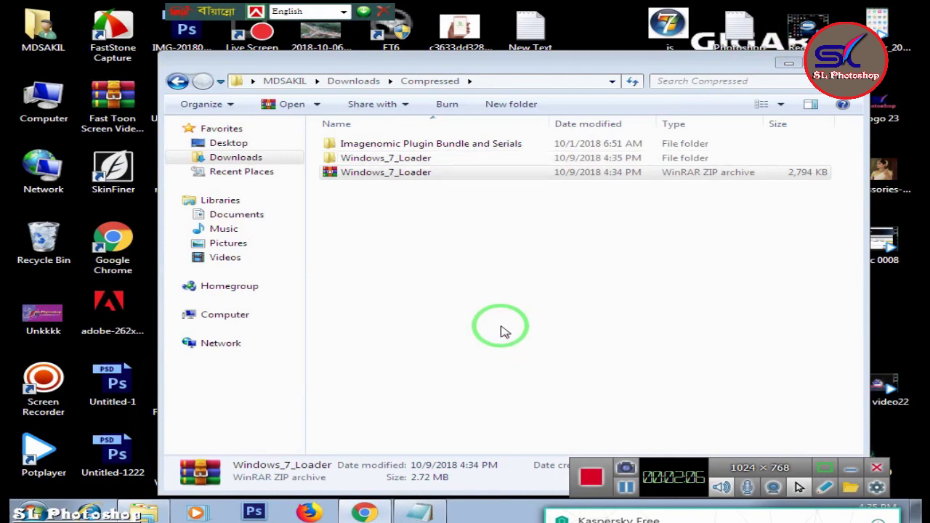
# - Open the extracted Windows_7_Loader folder and copy the archive password from the ZIP-PASSWORD text file
pyautogui.doubleClick(389, 157)
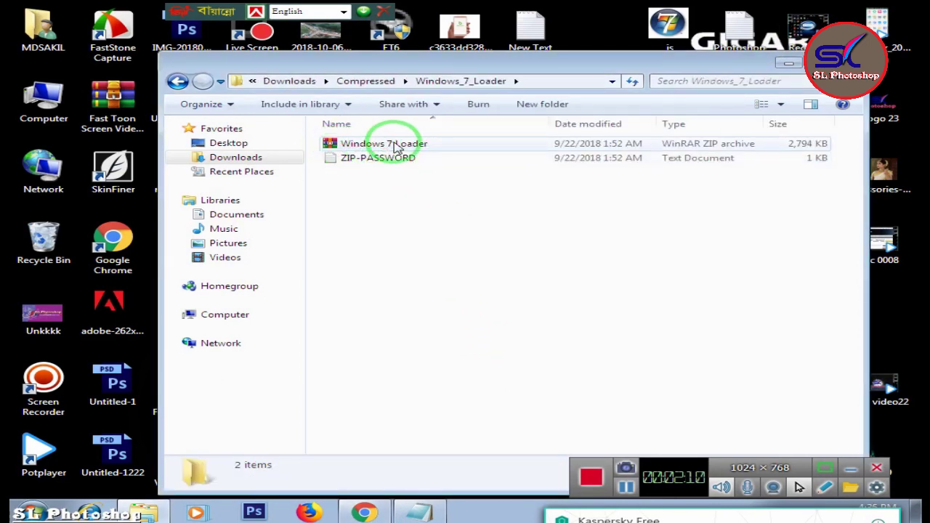
pyautogui.click(396, 145)
pyautogui.rightClick(396, 145)
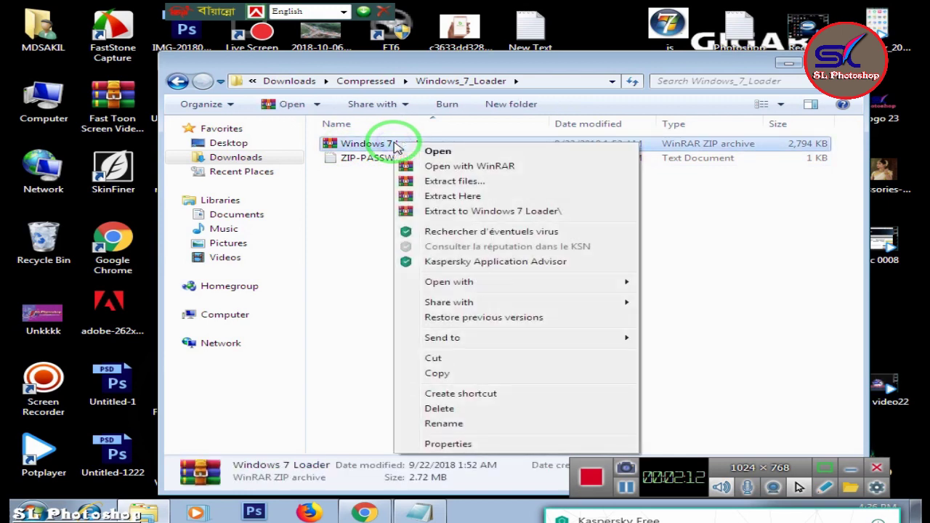
pyautogui.click(367, 204)
pyautogui.click(383, 159)
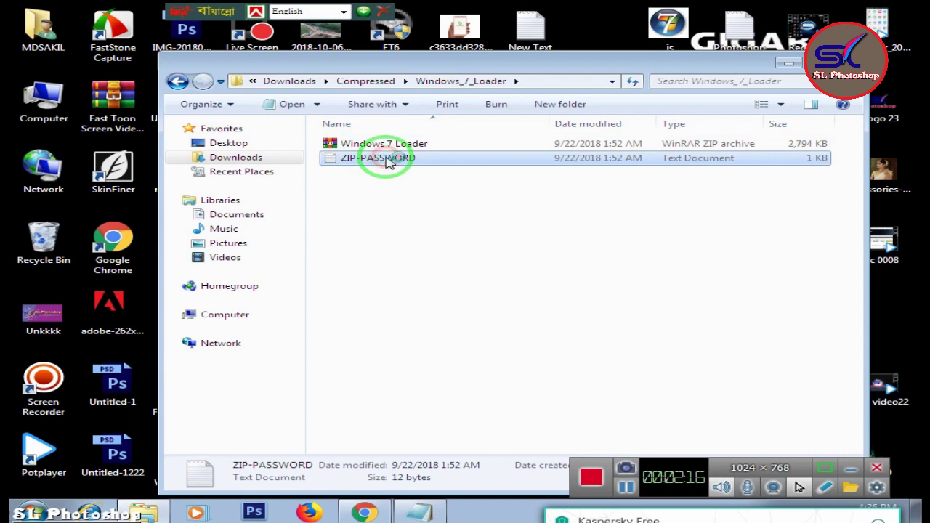
pyautogui.doubleClick(385, 159)
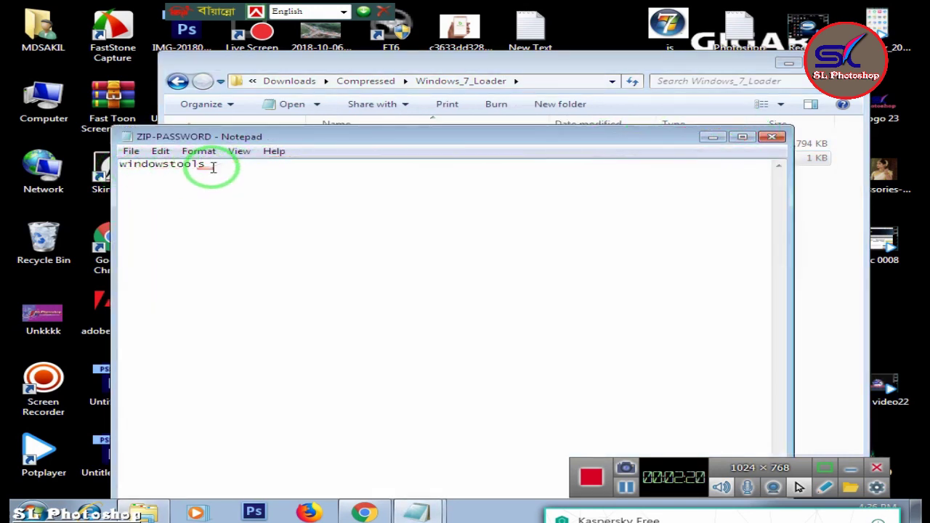
pyautogui.moveTo(209, 166); pyautogui.dragTo(122, 165)
pyautogui.rightClick(142, 166)
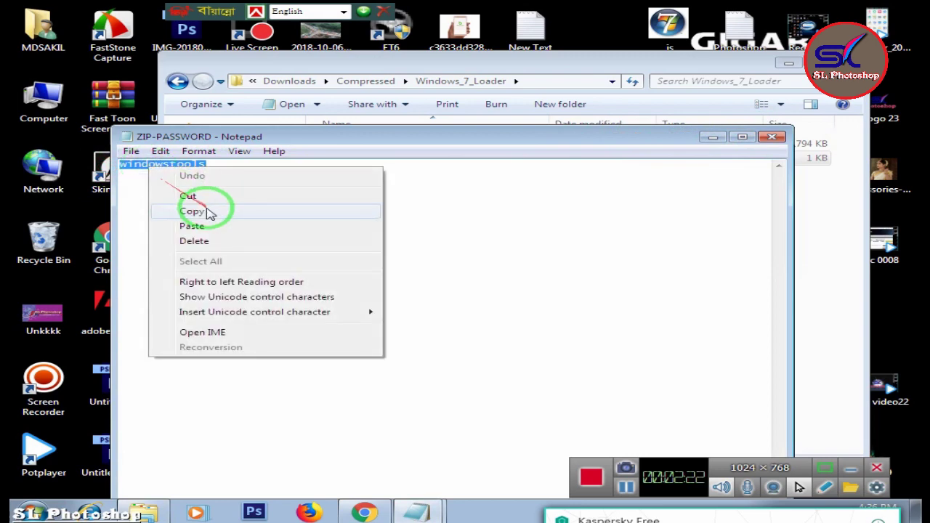
pyautogui.click(200, 210)
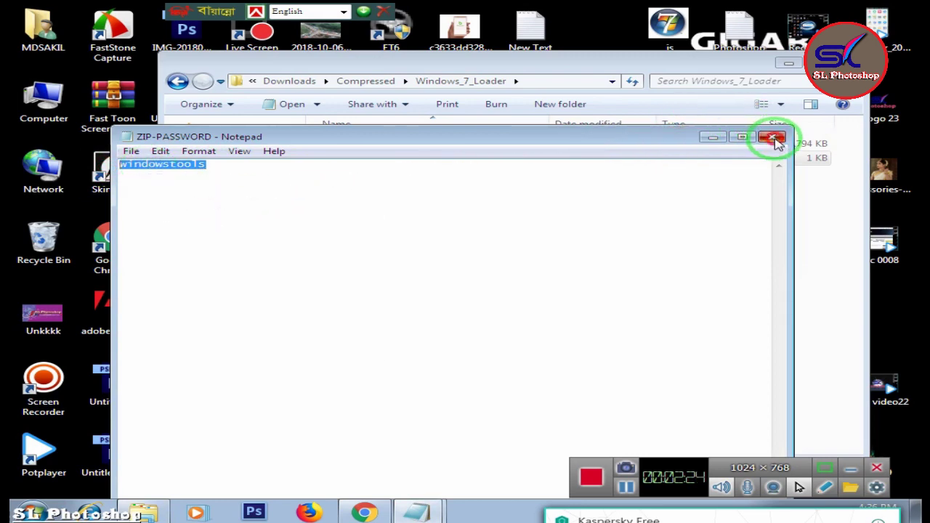
pyautogui.click(775, 138)
# - Start extracting the inner Windows 7 Loader ZIP archive with the default extraction options
pyautogui.click(399, 145)
pyautogui.rightClick(404, 147)
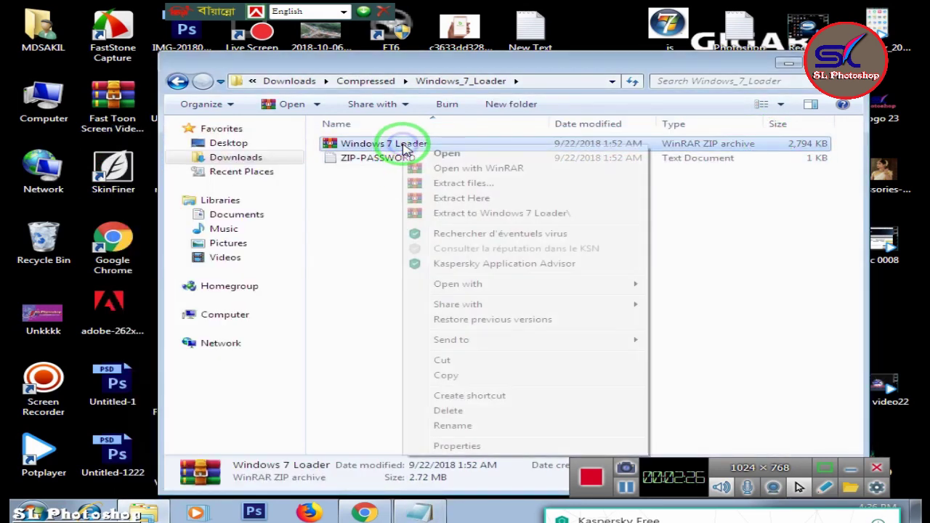
pyautogui.click(460, 184)
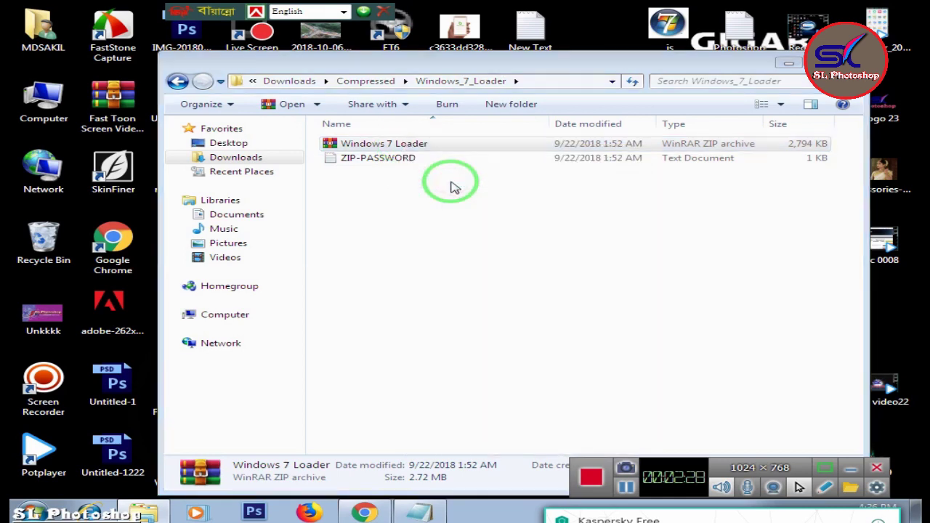
pyautogui.click(529, 395)
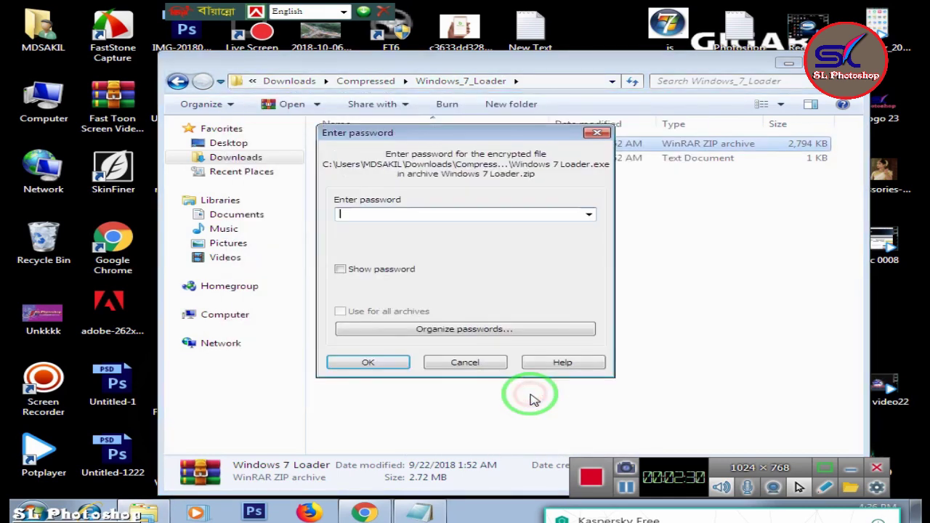
# - Paste the copied archive password into the password prompt and confirm it to extract the encrypted Windows 7 Loader.exe
pyautogui.moveTo(342, 212)
pyautogui.mouseDown()
pyautogui.moveTo(456, 143)
pyautogui.moveTo(604, 135)
pyautogui.moveTo(488, 141)
pyautogui.moveTo(484, 149)
pyautogui.mouseUp()
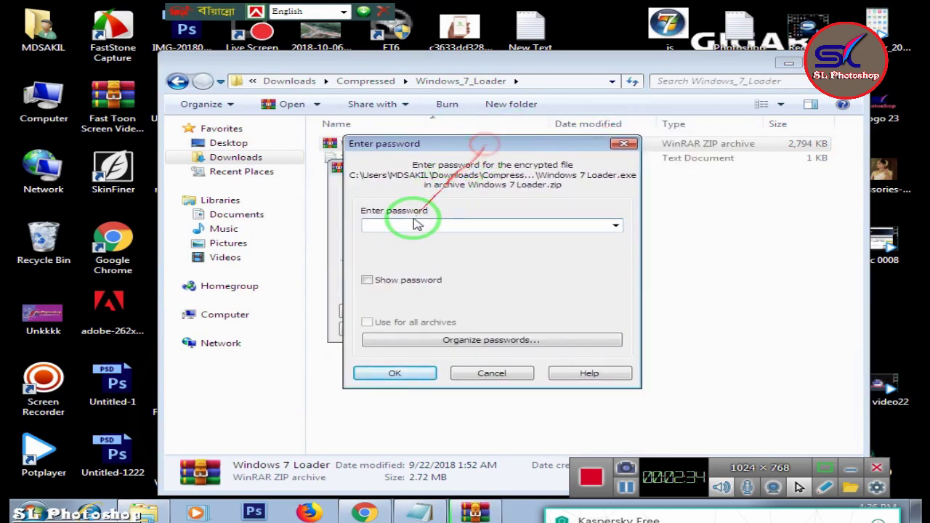
pyautogui.click(384, 226)
pyautogui.rightClick(383, 226)
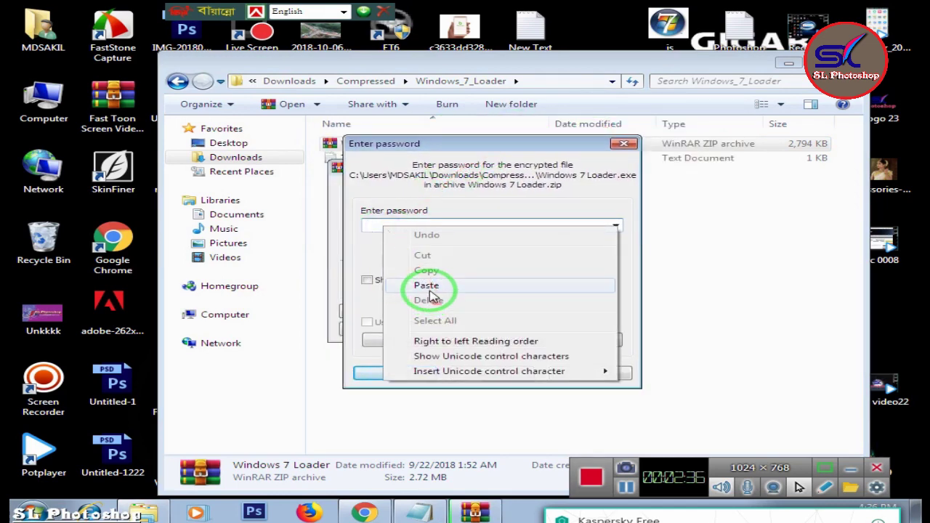
pyautogui.click(418, 273)
pyautogui.moveTo(492, 149); pyautogui.dragTo(667, 206)
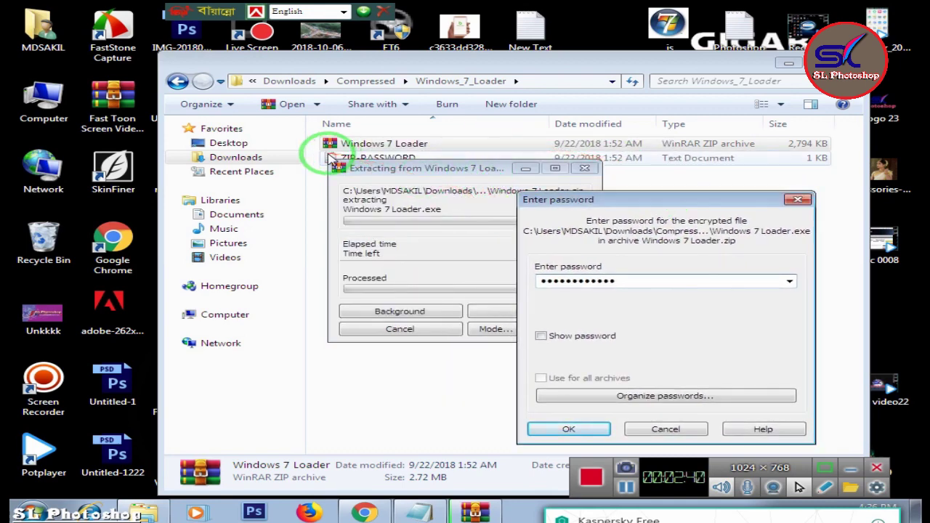
pyautogui.click(329, 159)
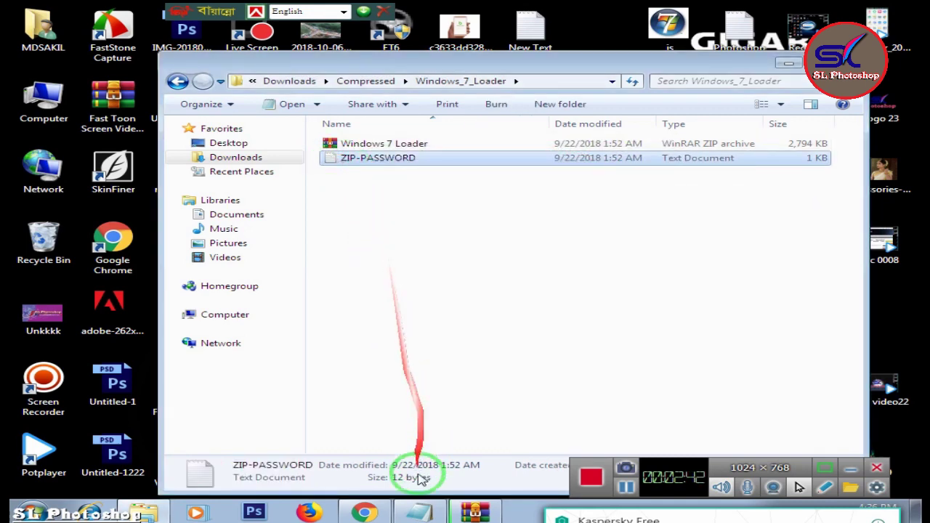
pyautogui.click(476, 515)
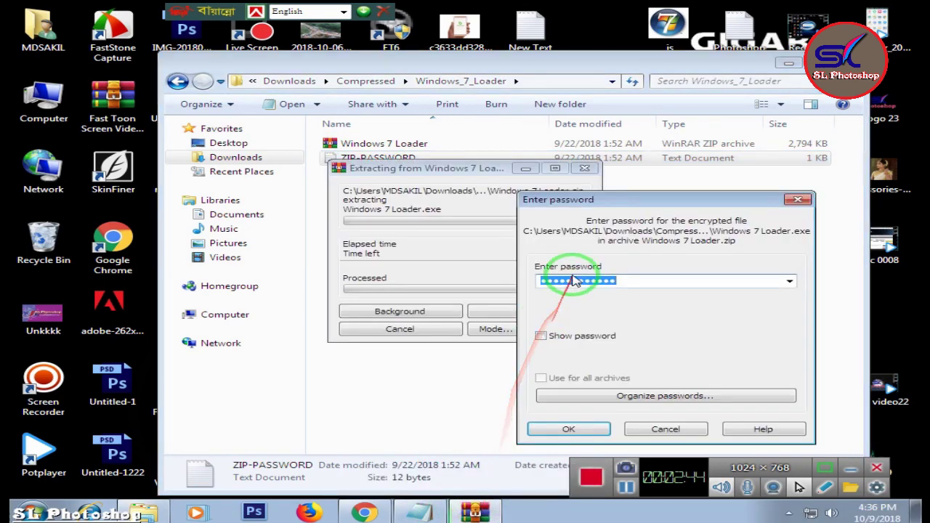
pyautogui.click(569, 433)
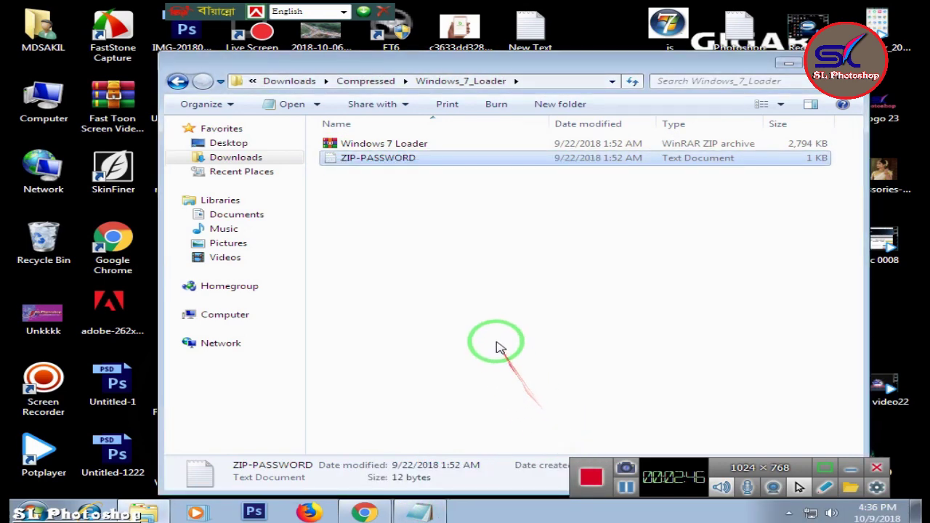
# - Open the extracted Windows 7 Loader folder and try to launch the Windows 7 Loader application
pyautogui.doubleClick(407, 144)
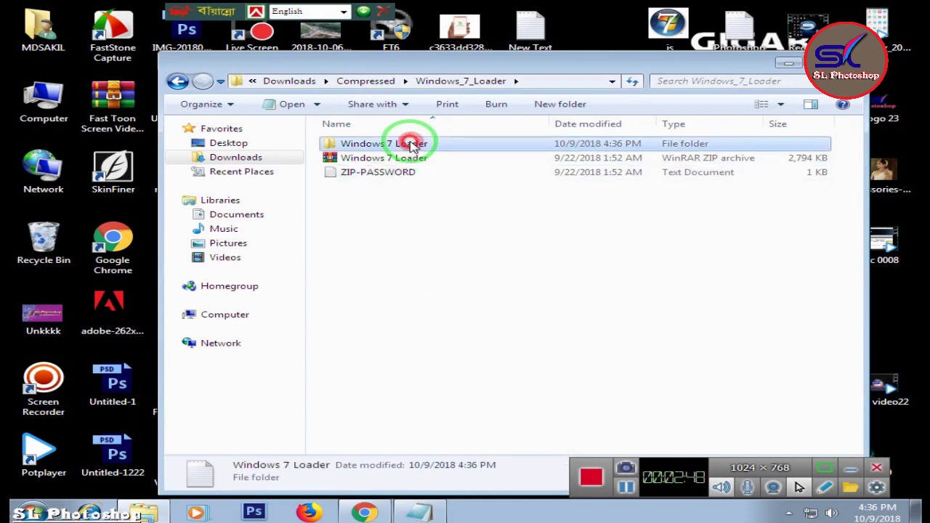
pyautogui.click(339, 155)
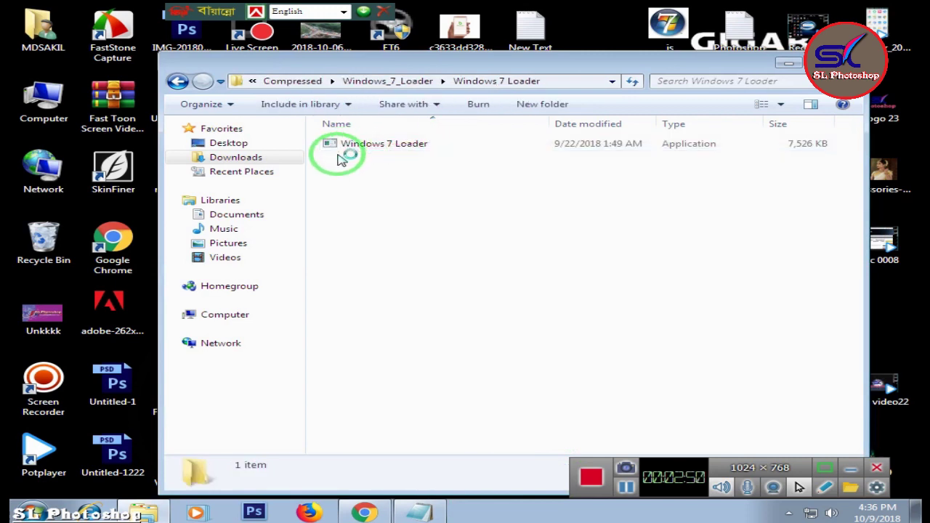
pyautogui.click(381, 147)
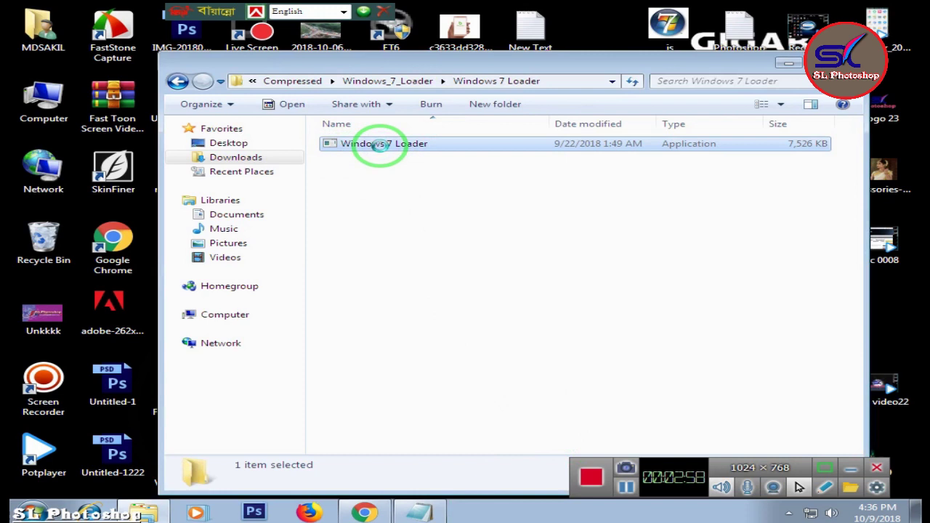
pyautogui.rightClick(380, 145)
pyautogui.click(408, 155)
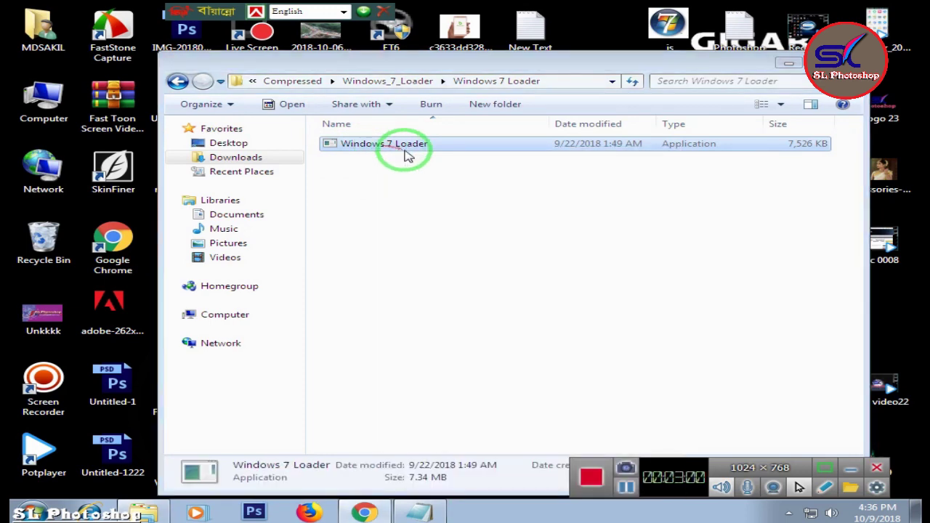
pyautogui.doubleClick(404, 150)
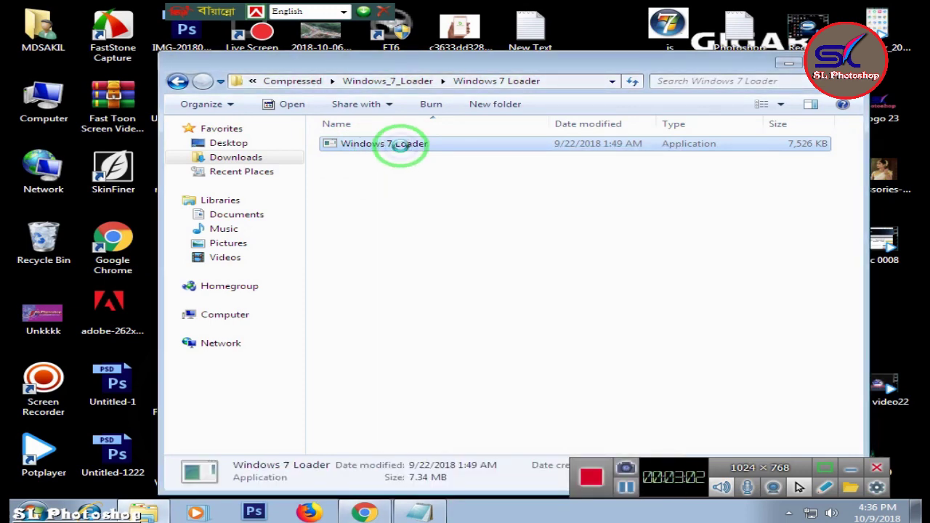
pyautogui.rightClick(404, 149)
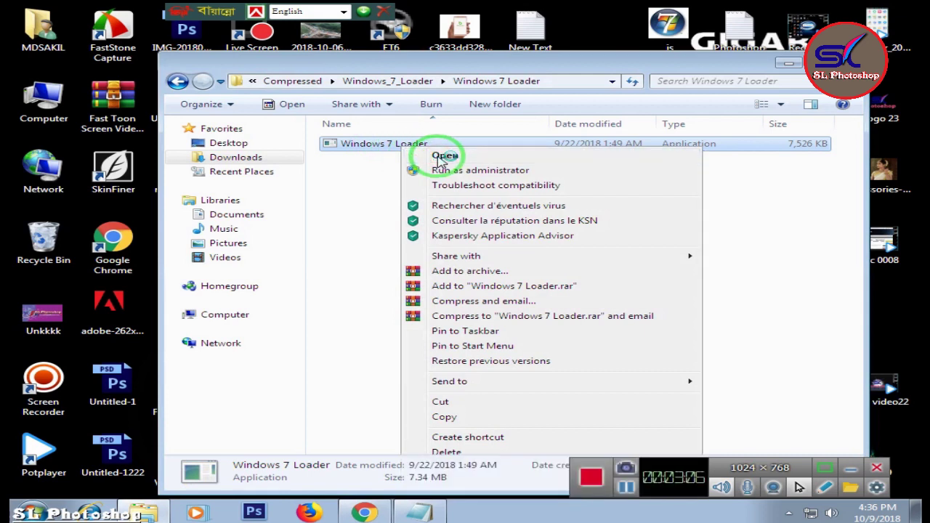
pyautogui.click(444, 155)
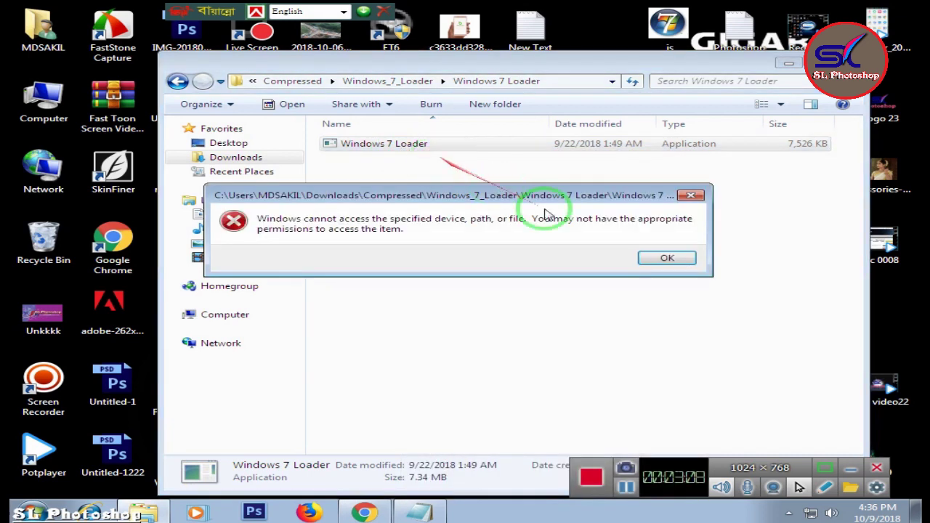
pyautogui.click(692, 195)
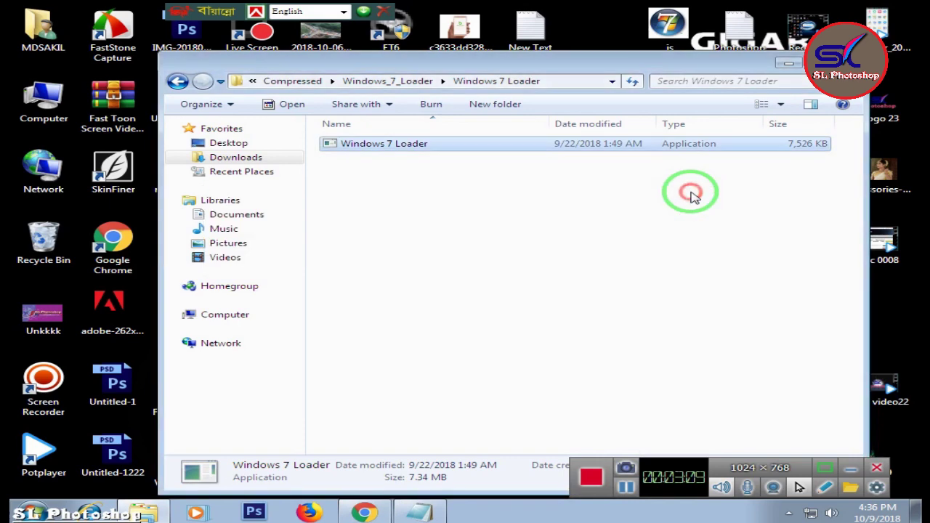
# - Try to run the Windows 7 Loader application as administrator
pyautogui.rightClick(433, 145)
pyautogui.click(488, 167)
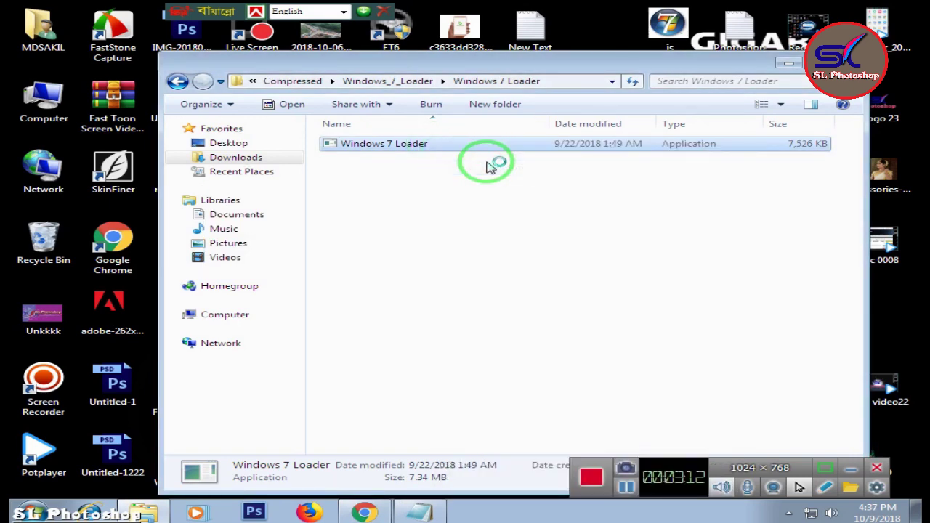
pyautogui.click(598, 199)
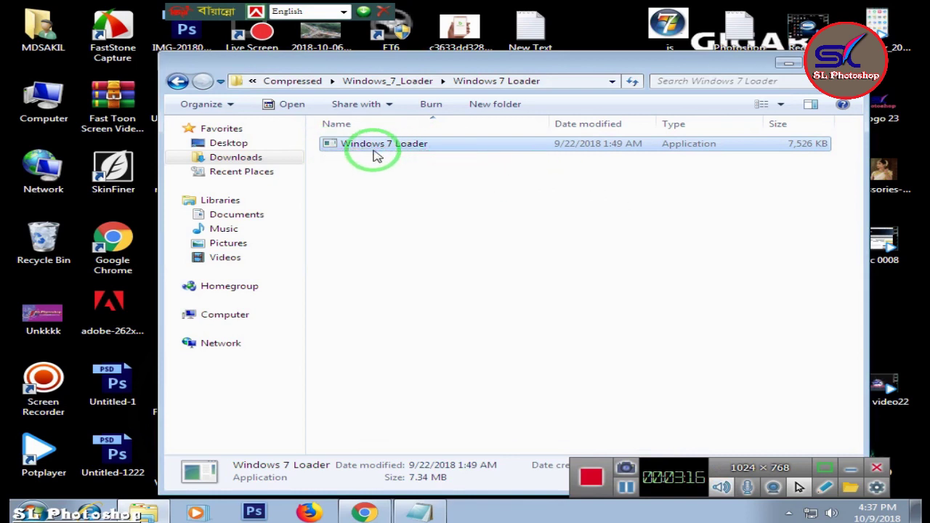
# - Leave and reopen the Windows 7 Loader folder, and try again to run its application as administrator
pyautogui.click(177, 82)
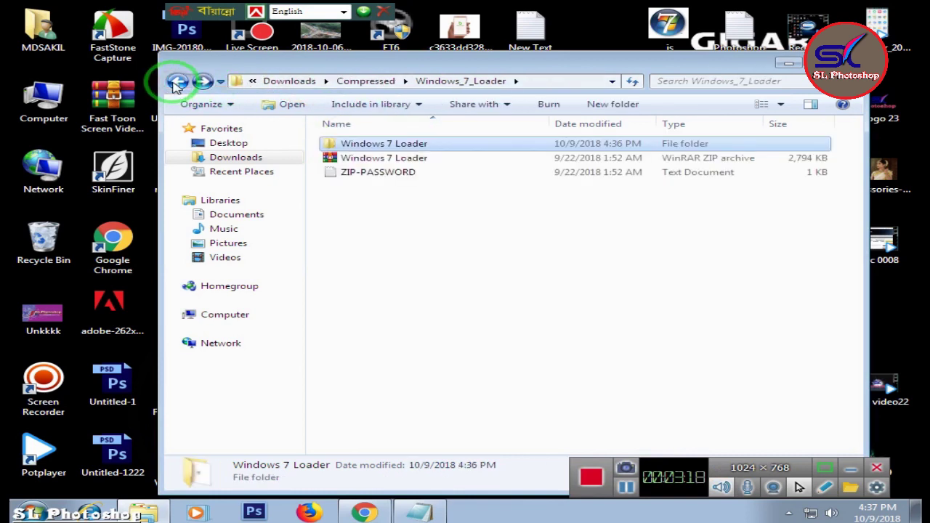
pyautogui.doubleClick(369, 146)
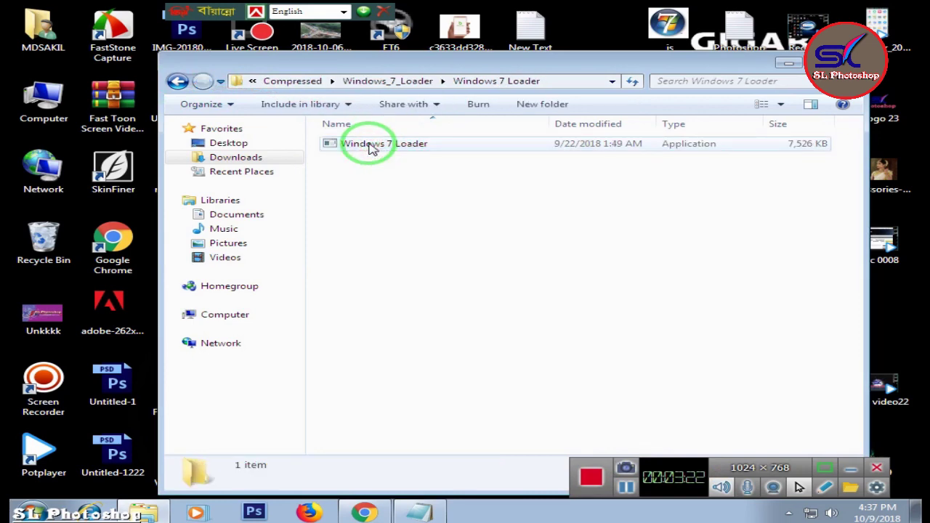
pyautogui.click(377, 148)
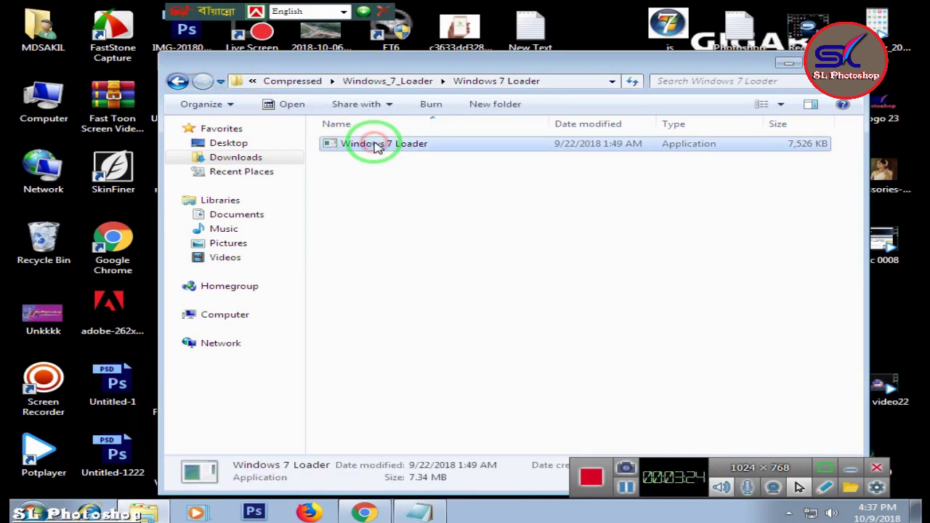
pyautogui.rightClick(376, 145)
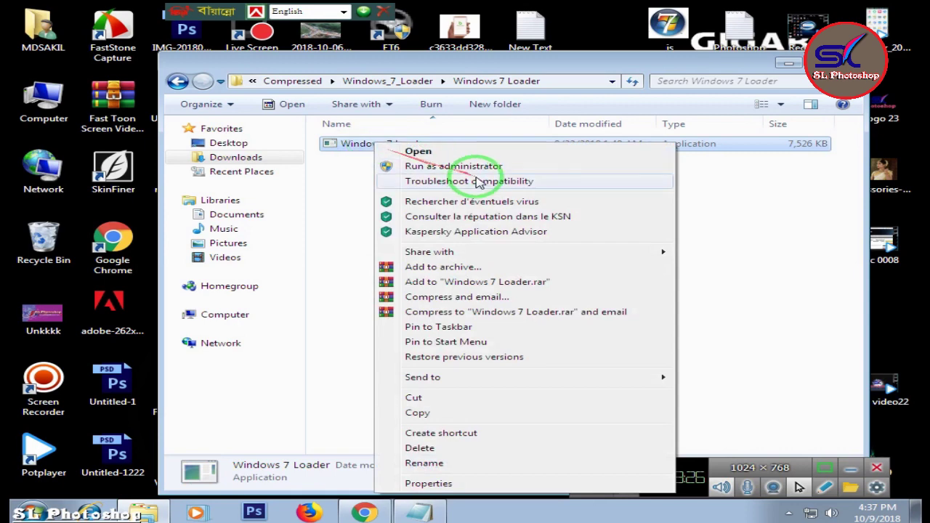
pyautogui.click(426, 166)
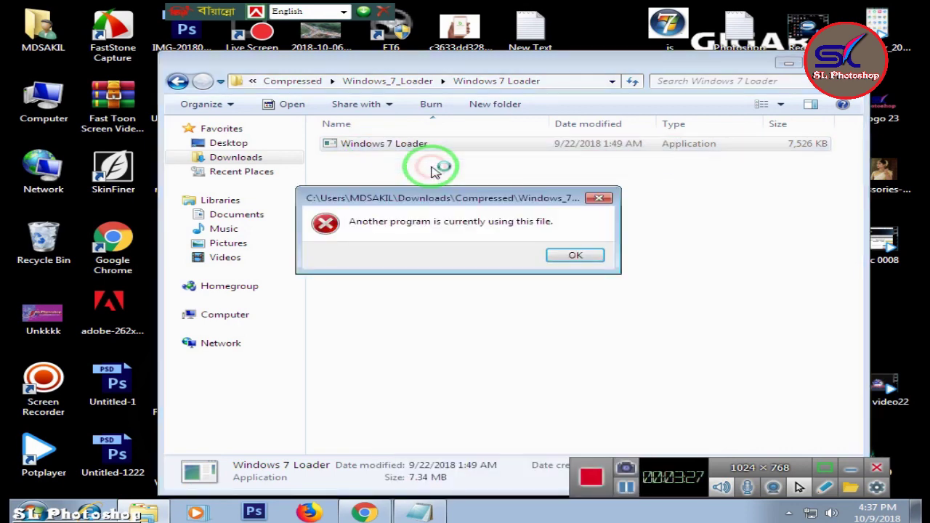
pyautogui.click(599, 198)
# - Go back to the Compressed folder and dismiss the Kaspersky Free notifications about Windows 7 Loader.exe
pyautogui.click(177, 81)
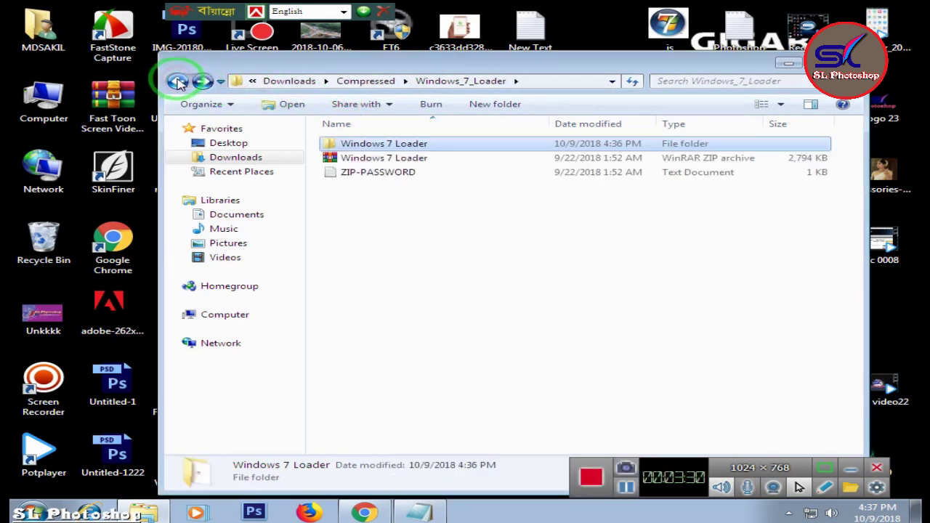
pyautogui.click(177, 80)
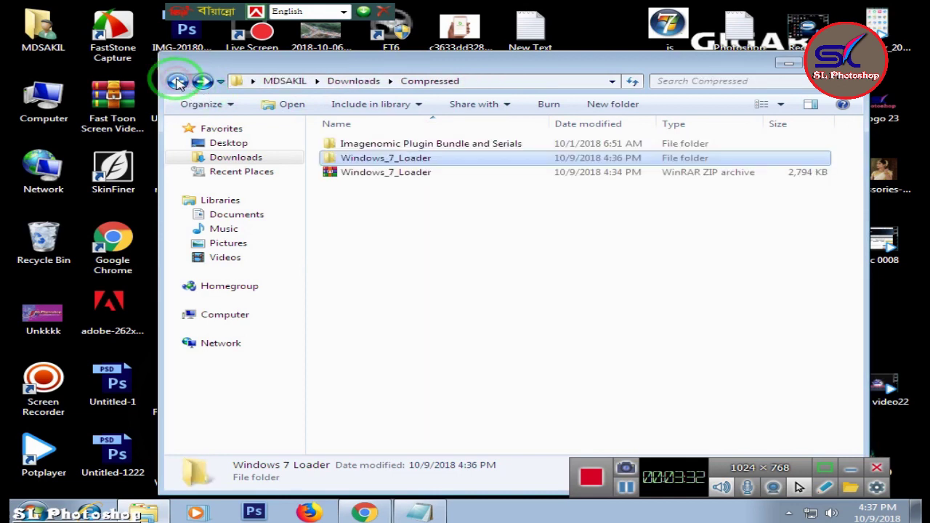
pyautogui.click(788, 515)
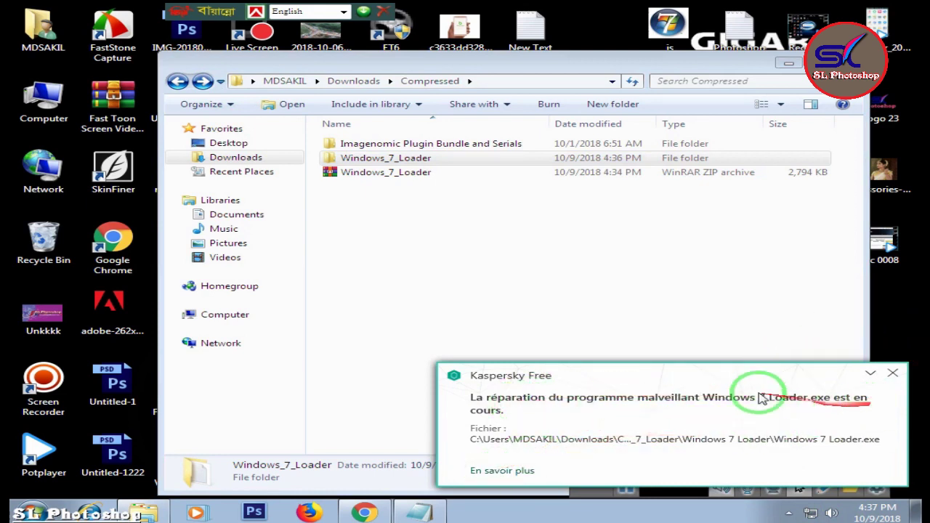
pyautogui.click(893, 375)
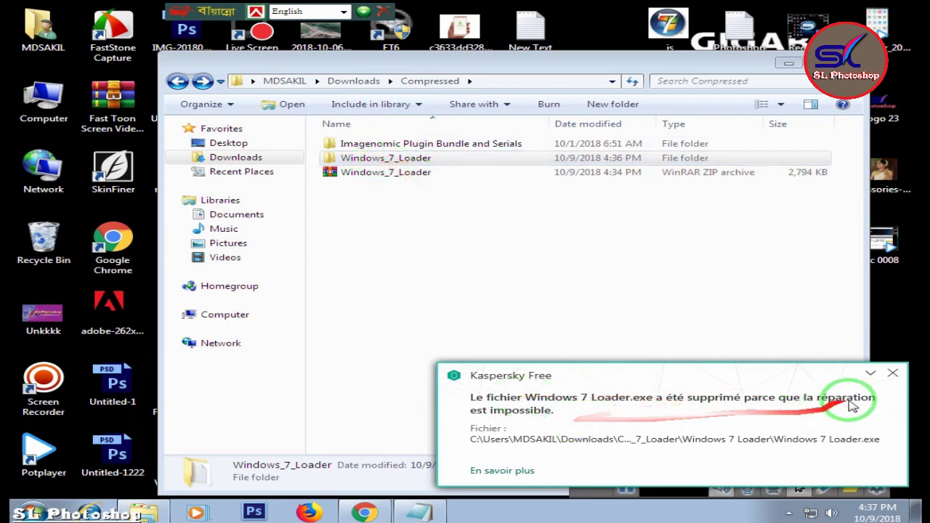
pyautogui.click(893, 373)
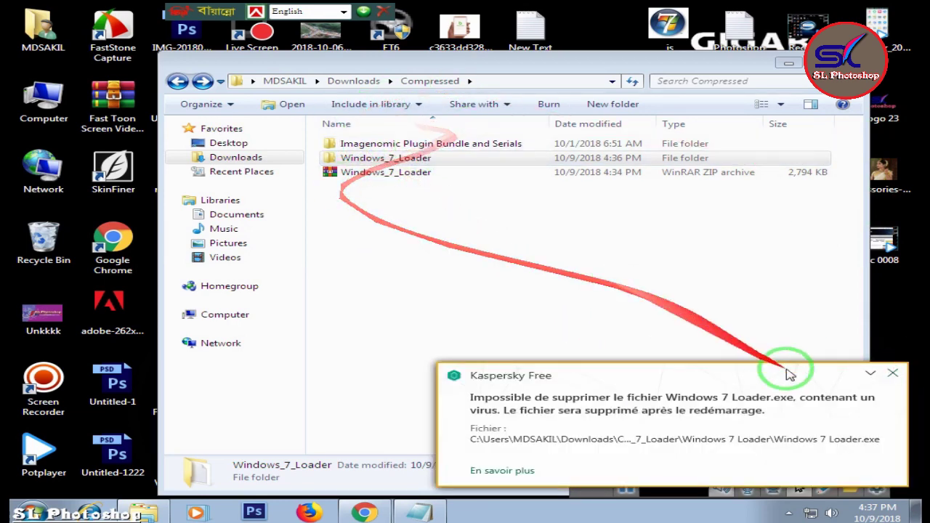
pyautogui.click(891, 375)
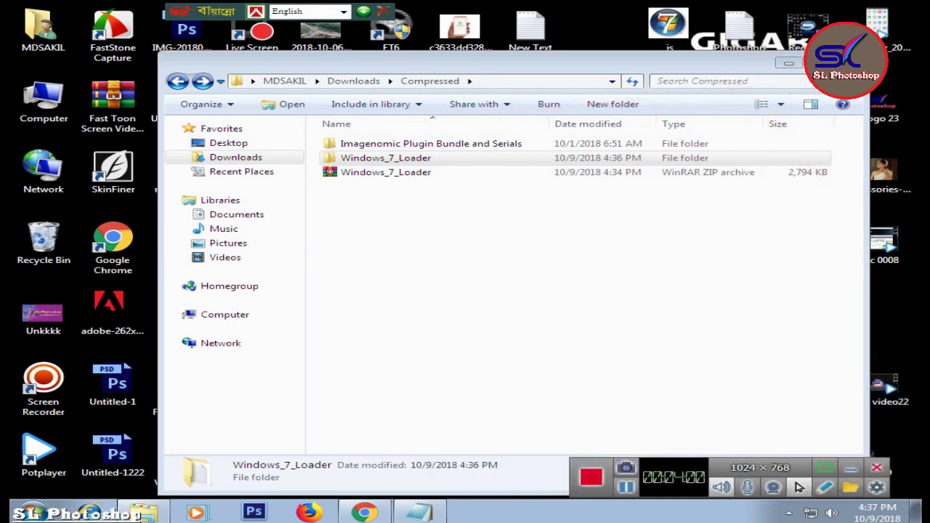
# - Close the Compressed folder window and refresh the desktop several times
pyautogui.click(852, 63)
pyautogui.click(614, 151)
pyautogui.rightClick(542, 136)
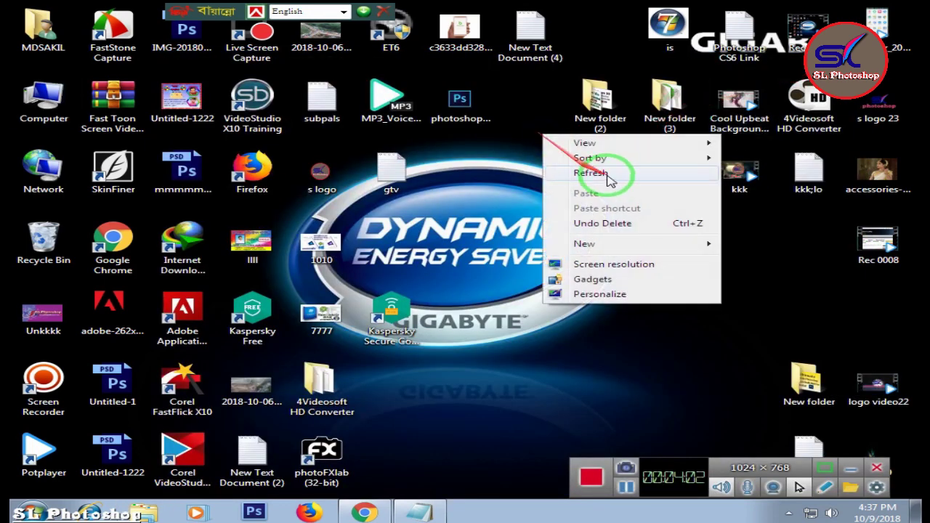
pyautogui.click(608, 178)
pyautogui.rightClick(528, 138)
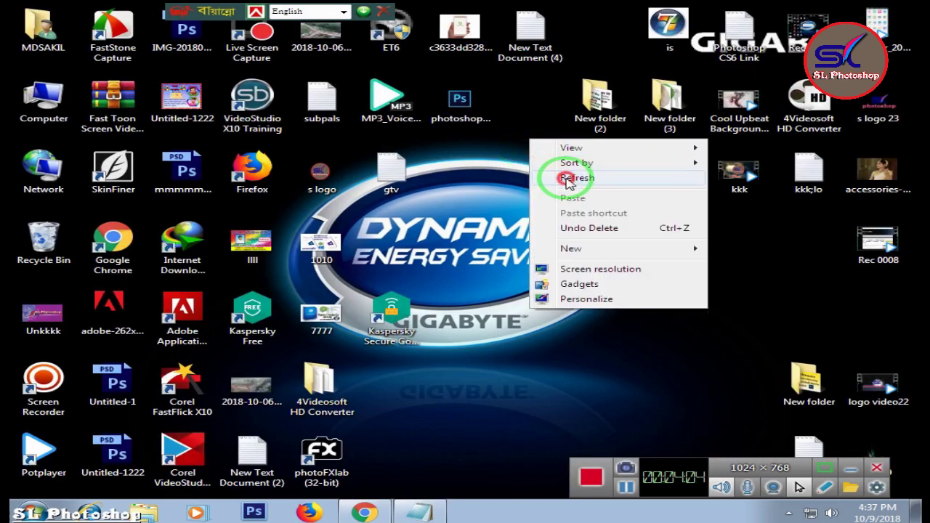
pyautogui.click(568, 180)
pyautogui.rightClick(513, 123)
pyautogui.click(570, 165)
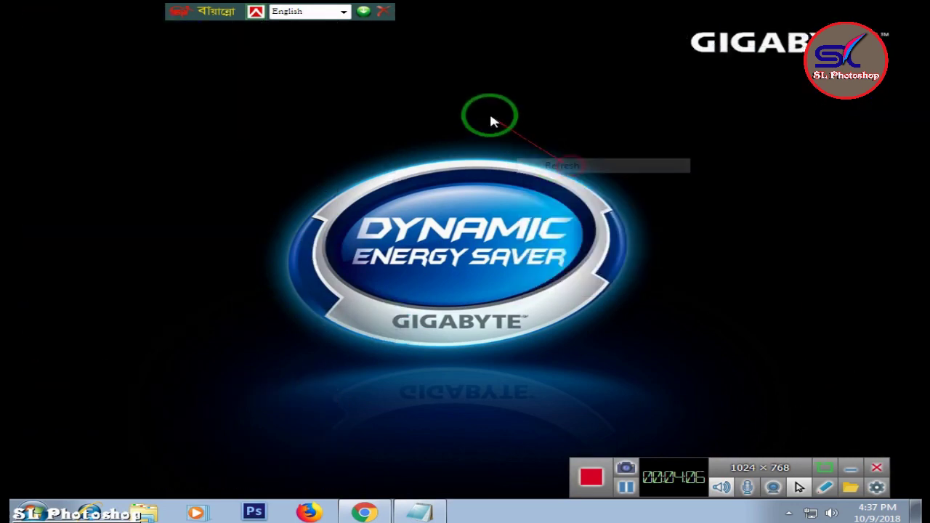
pyautogui.rightClick(491, 109)
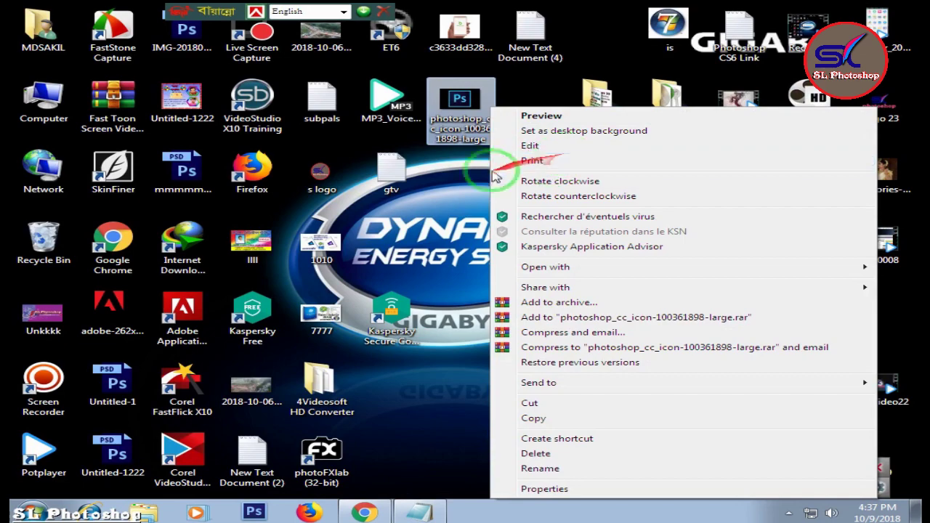
pyautogui.rightClick(428, 175)
pyautogui.click(490, 201)
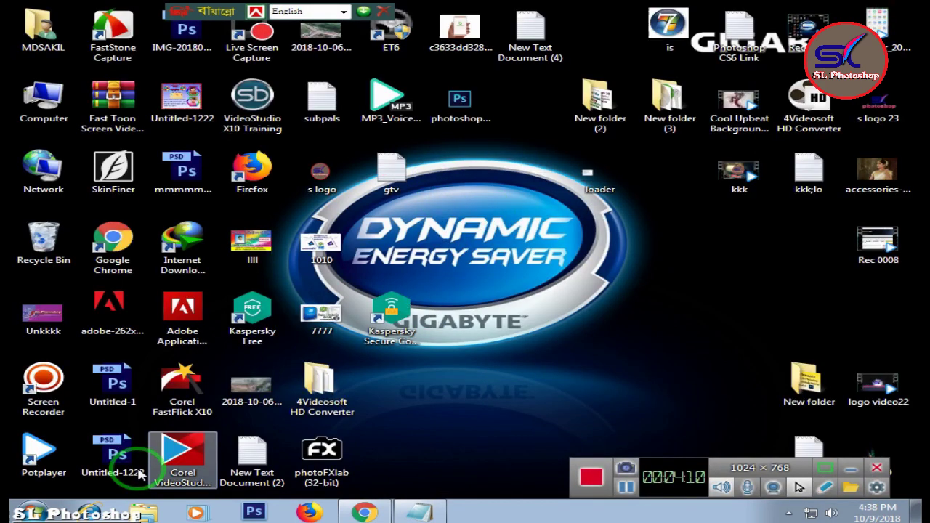